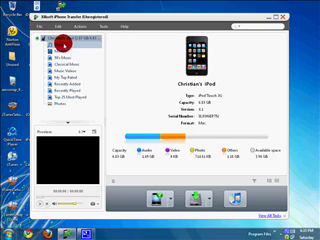
click(58, 45)
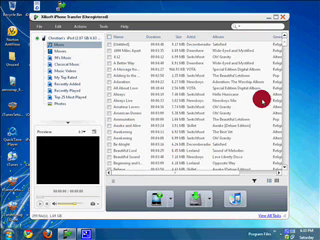
drag(283, 50, 287, 172)
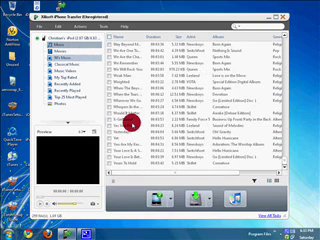
click(62, 52)
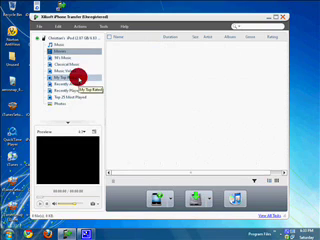
click(68, 104)
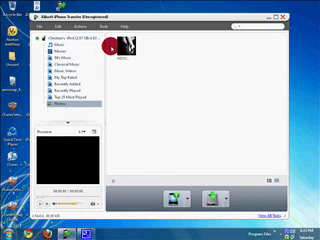
click(60, 38)
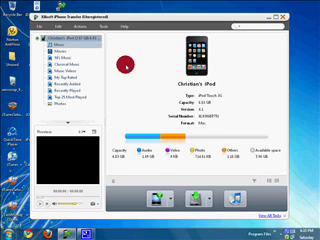
Select the Music node under the iPod to list all its songs
click(58, 46)
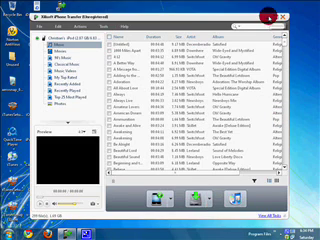
click(8, 233)
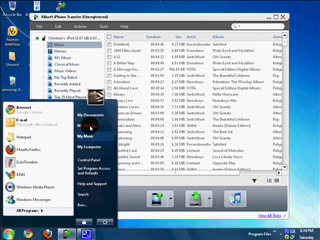
click(112, 97)
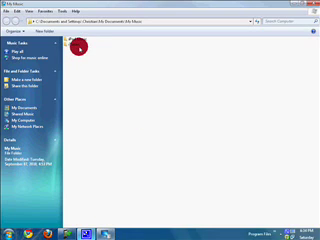
right_click(77, 45)
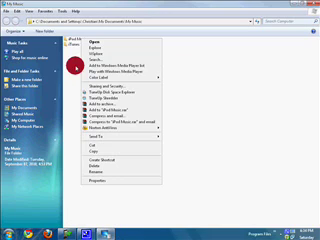
click(70, 70)
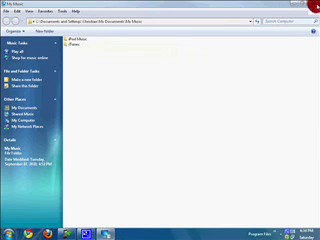
click(313, 7)
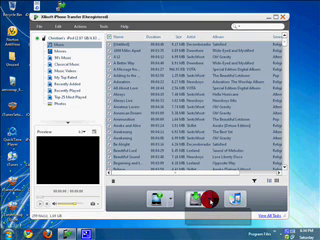
Choose Export to Local from the Export menu to pick a destination folder
click(210, 199)
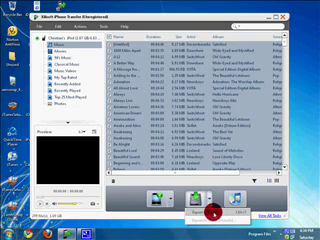
click(213, 211)
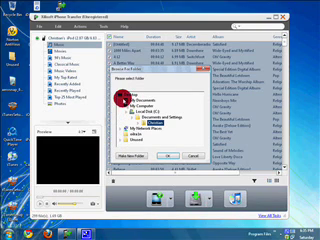
Set My Documents > My Music > iPod Music as the export destination
double_click(131, 110)
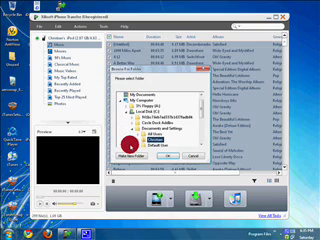
click(130, 148)
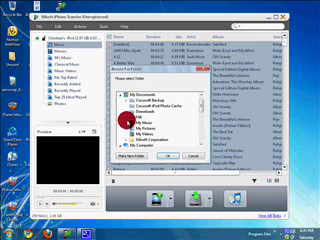
double_click(126, 122)
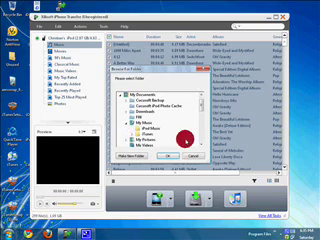
click(148, 128)
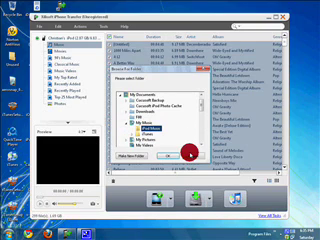
click(189, 155)
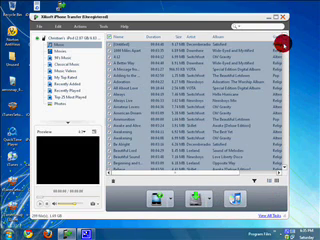
scroll(283, 47, down, 4)
scroll(283, 47, down, 2)
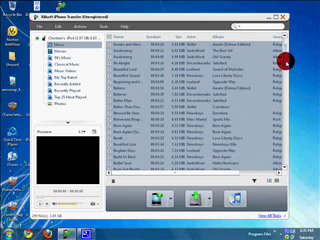
drag(285, 61, 285, 108)
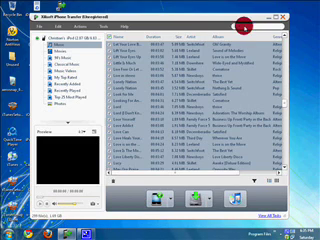
Close the Xilisoft iPhone Transfer window, leaving the desktop
click(272, 17)
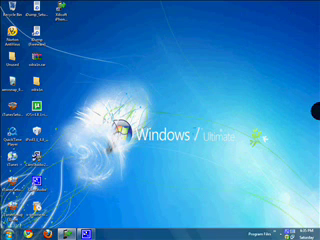